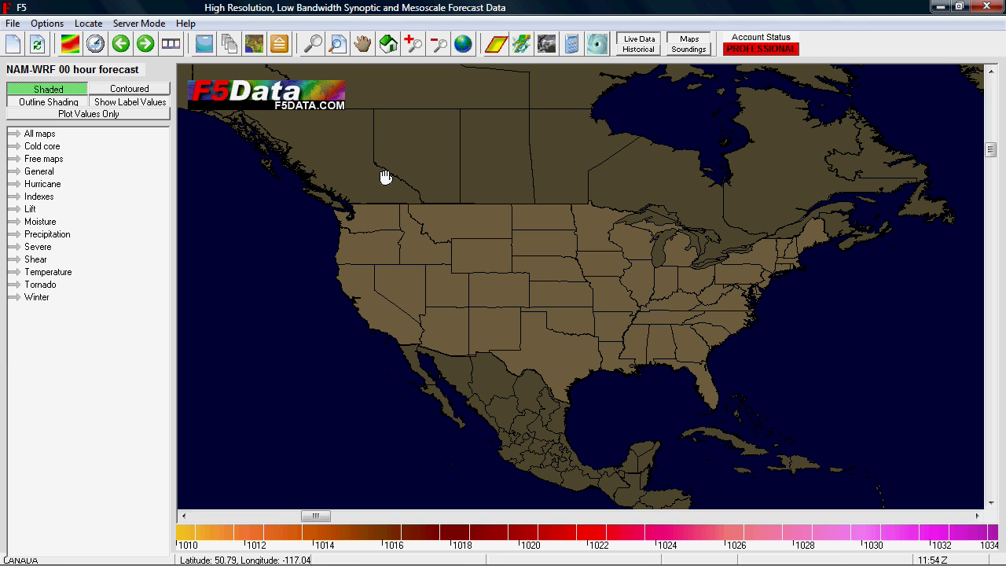
Zoom the map in on the northern Plains and upper Midwest, with the Great Lakes at the right.
left_click_drag(385, 177, 538, 281)
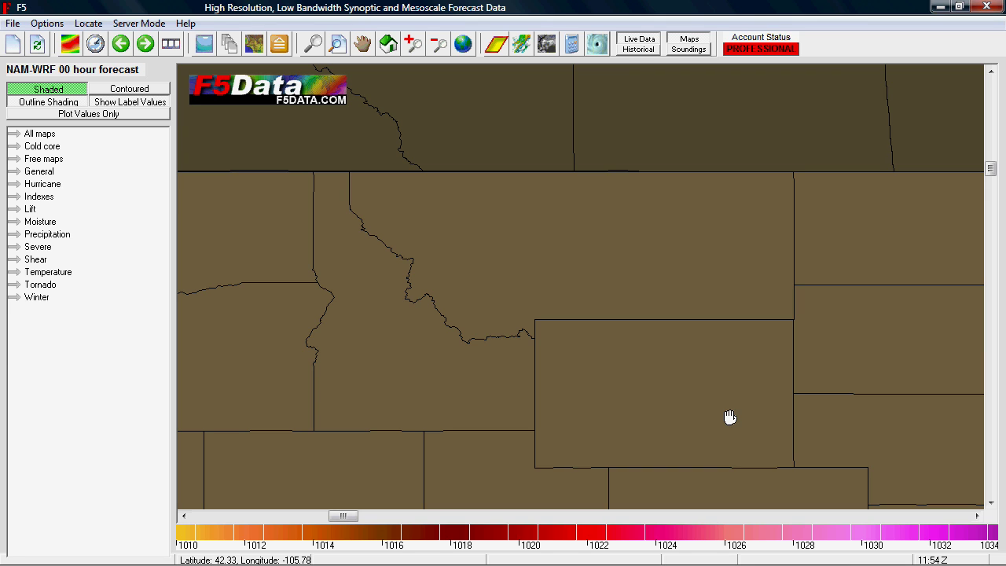
left_click_drag(730, 417, 780, 385)
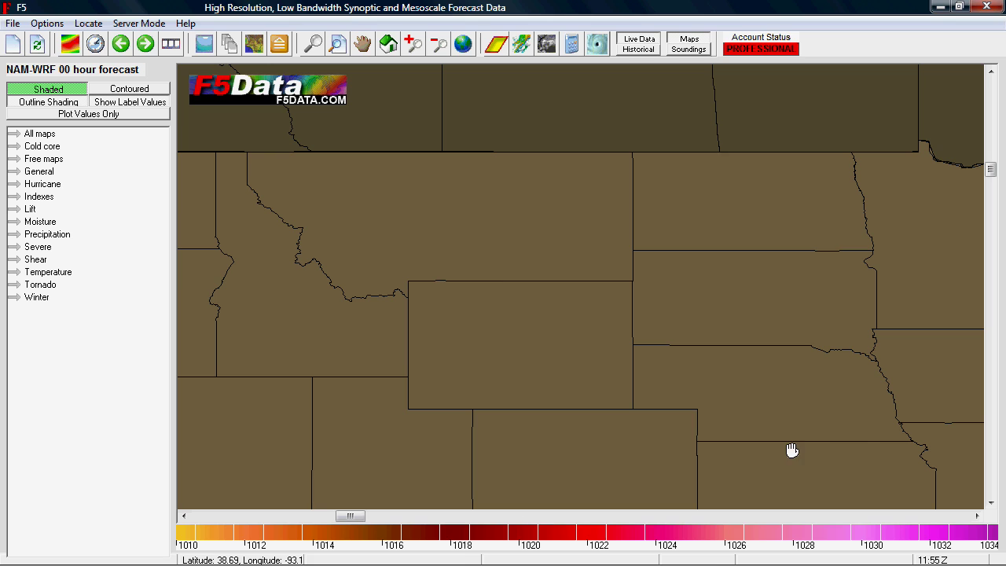
left_click_drag(877, 458, 250, 123)
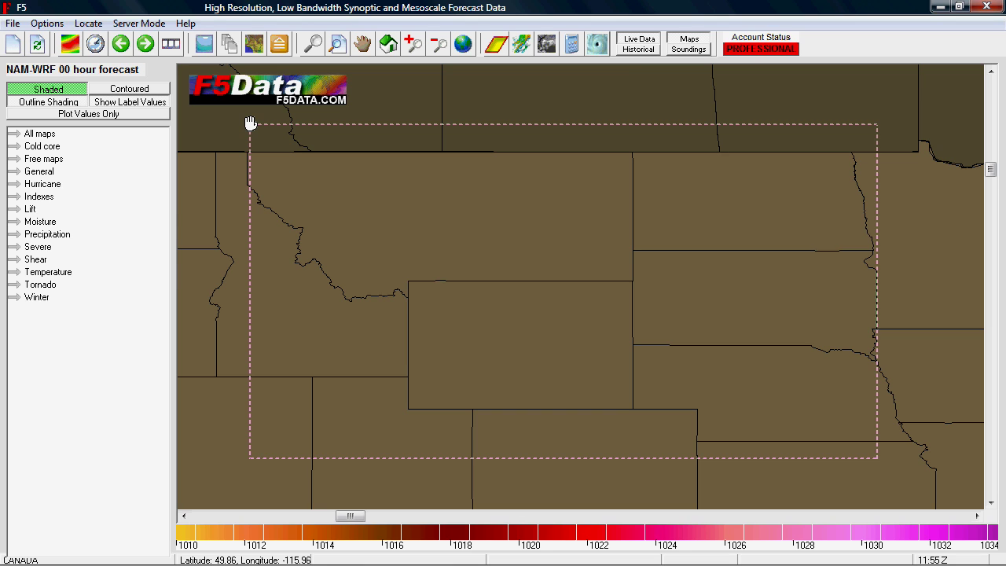
left_click_drag(250, 123, 249, 122)
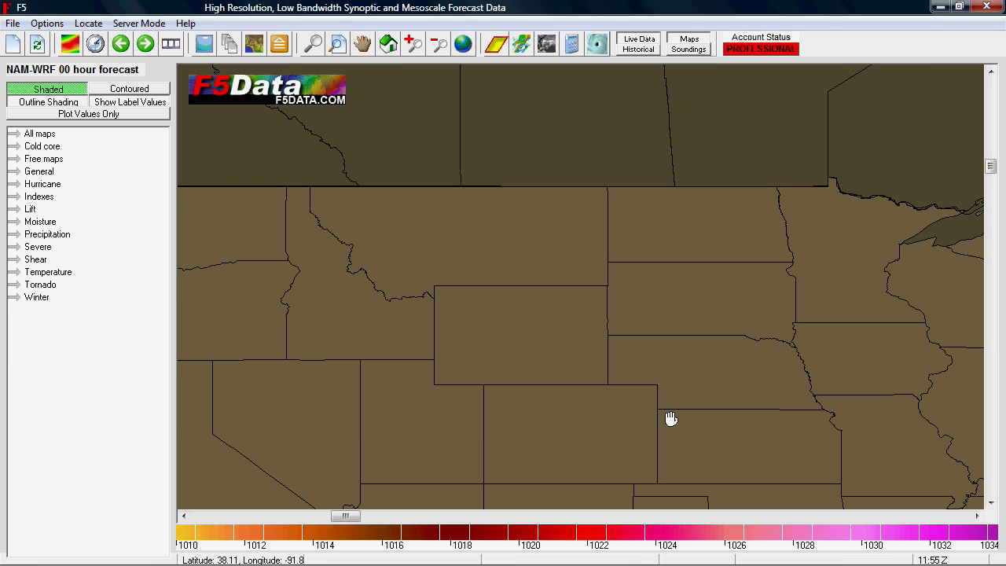
left_click_drag(669, 409, 621, 382)
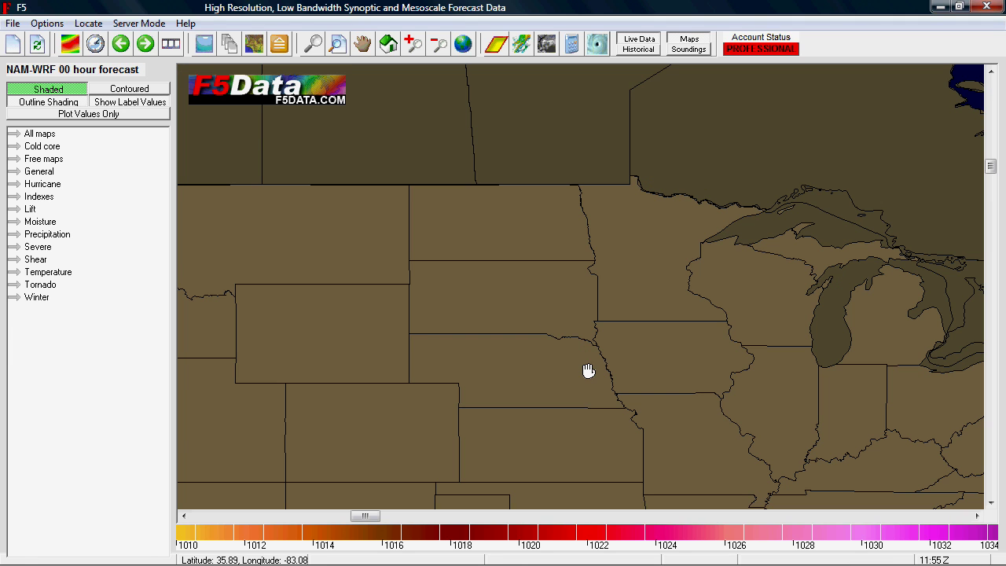
Turn on Smooth Zooming and zoom in and back out over the northern Plains twice.
left_click(336, 43)
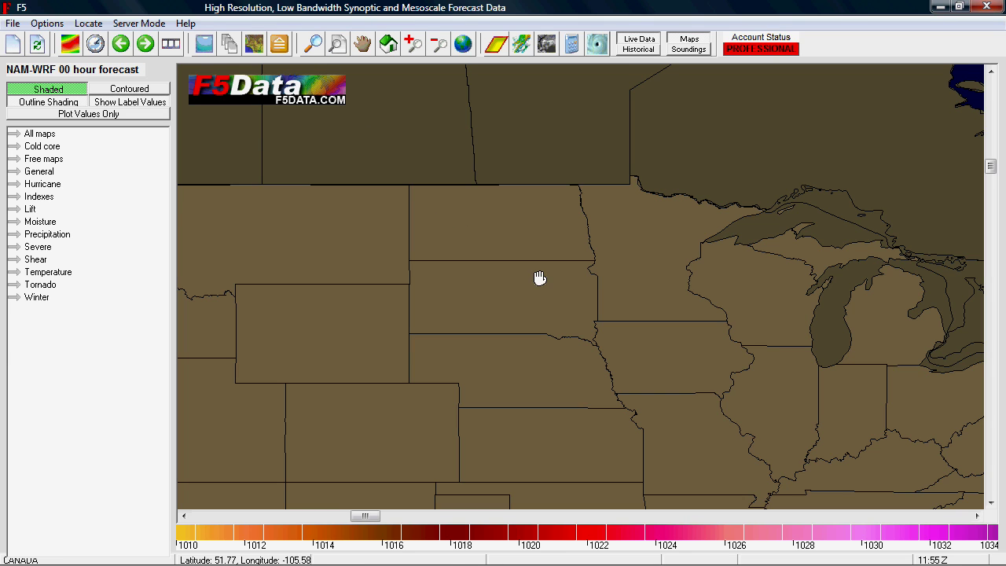
left_click_drag(516, 270, 577, 327)
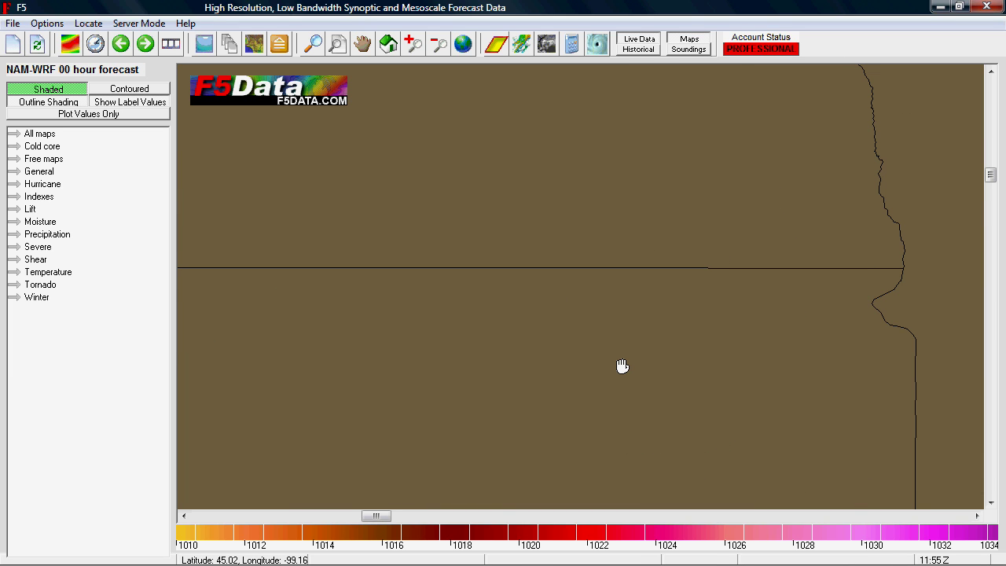
left_click_drag(622, 366, 566, 328)
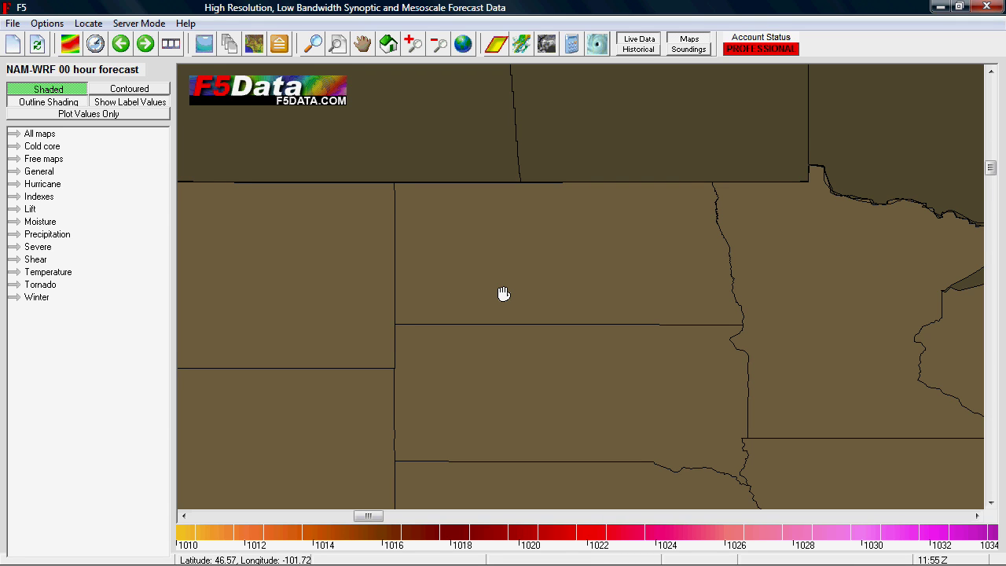
left_click_drag(503, 294, 547, 327)
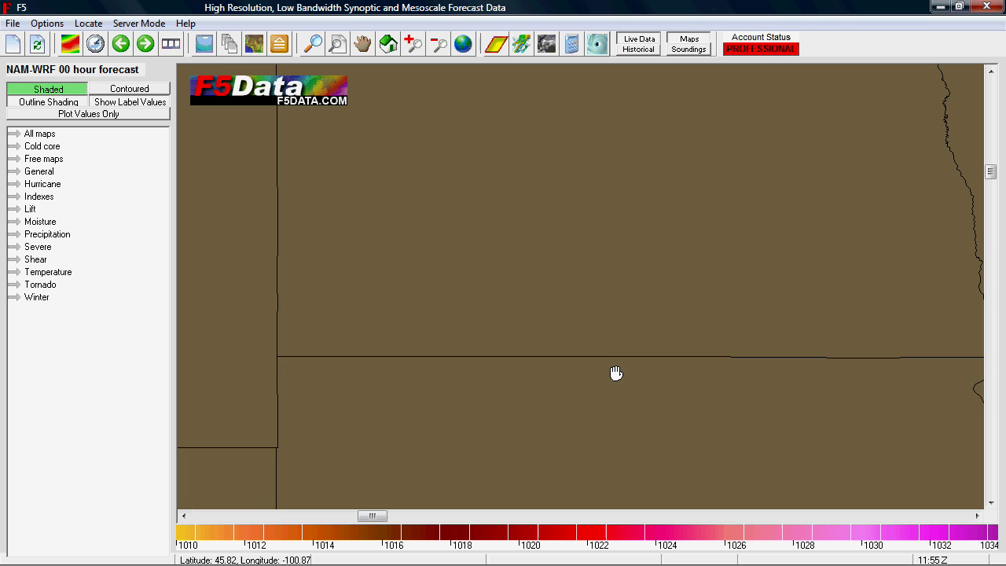
left_click_drag(615, 372, 520, 330)
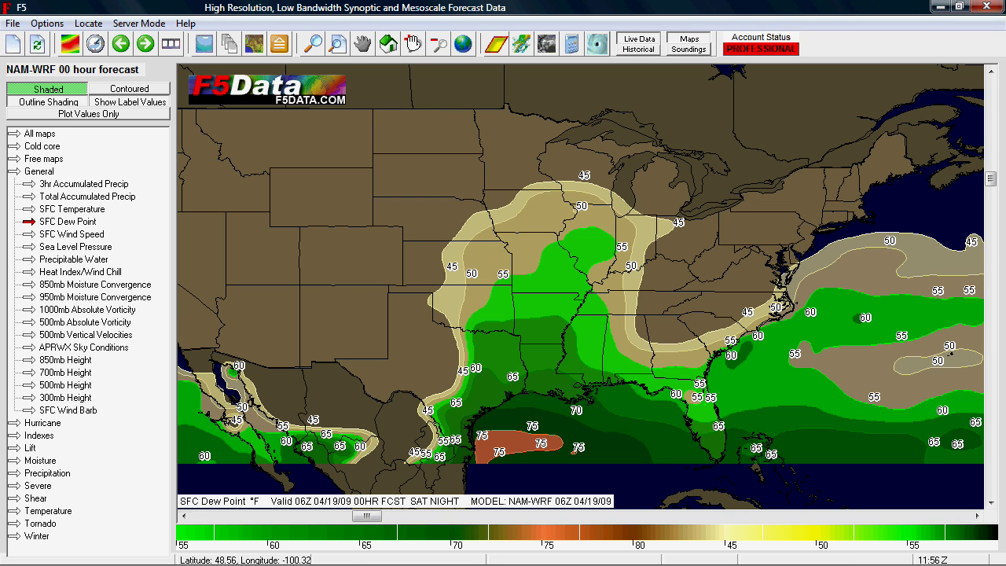
left_click(414, 41)
left_click(413, 41)
left_click(414, 40)
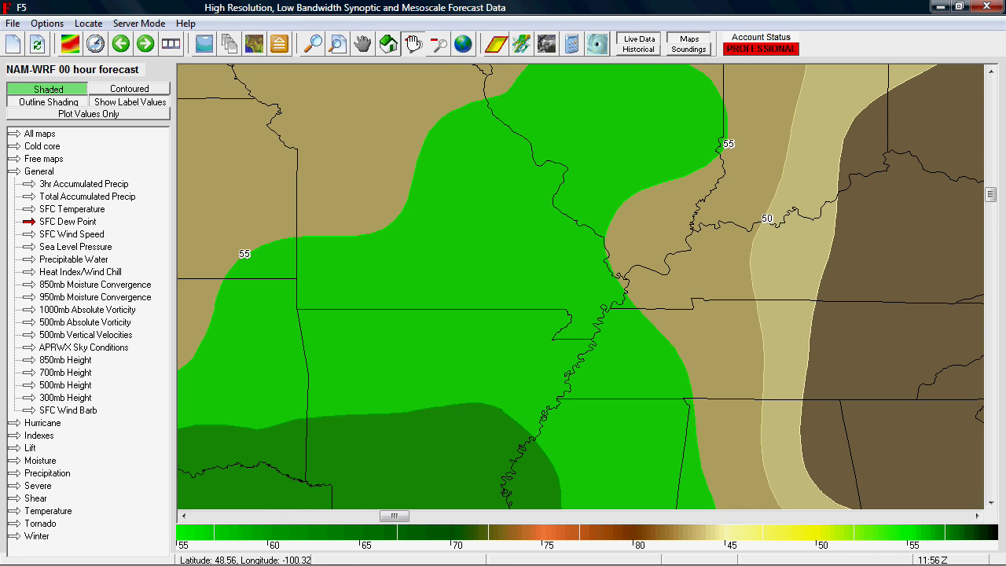
left_click(413, 41)
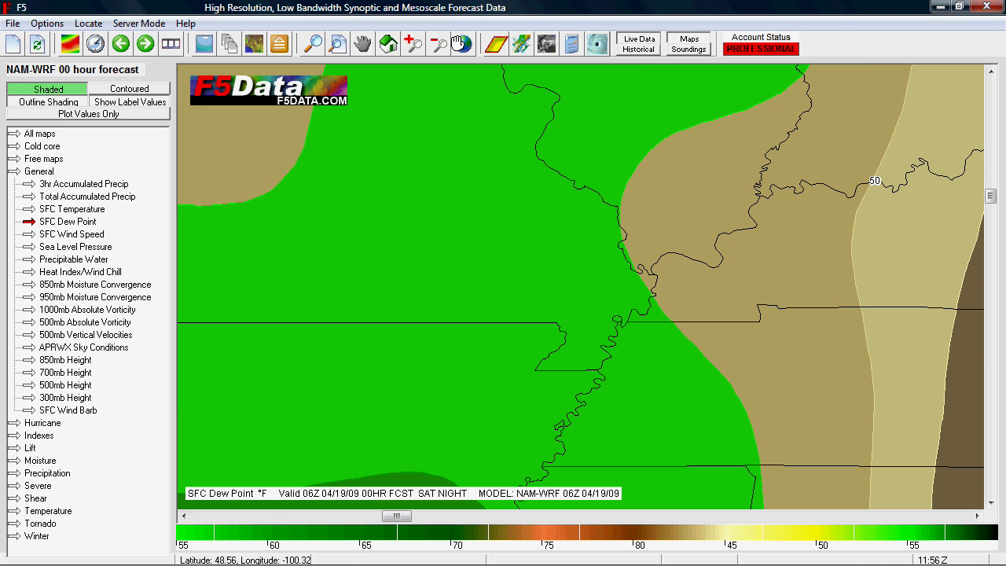
left_click(439, 43)
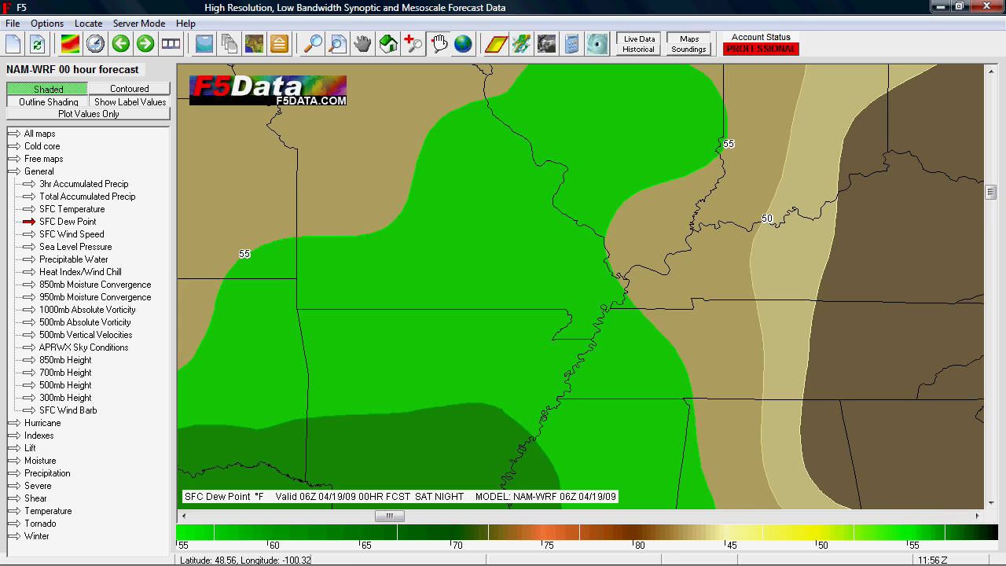
left_click(438, 42)
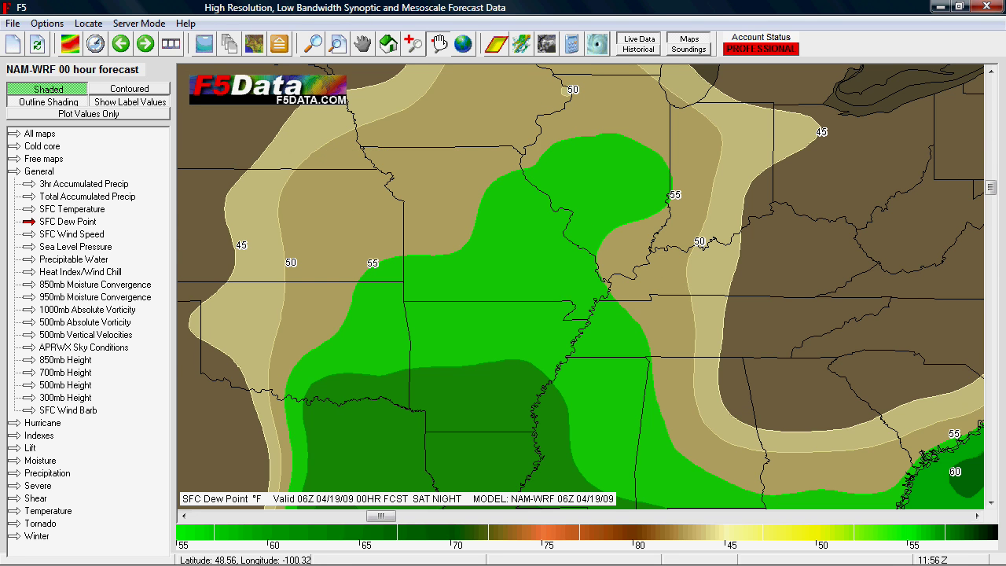
left_click(438, 43)
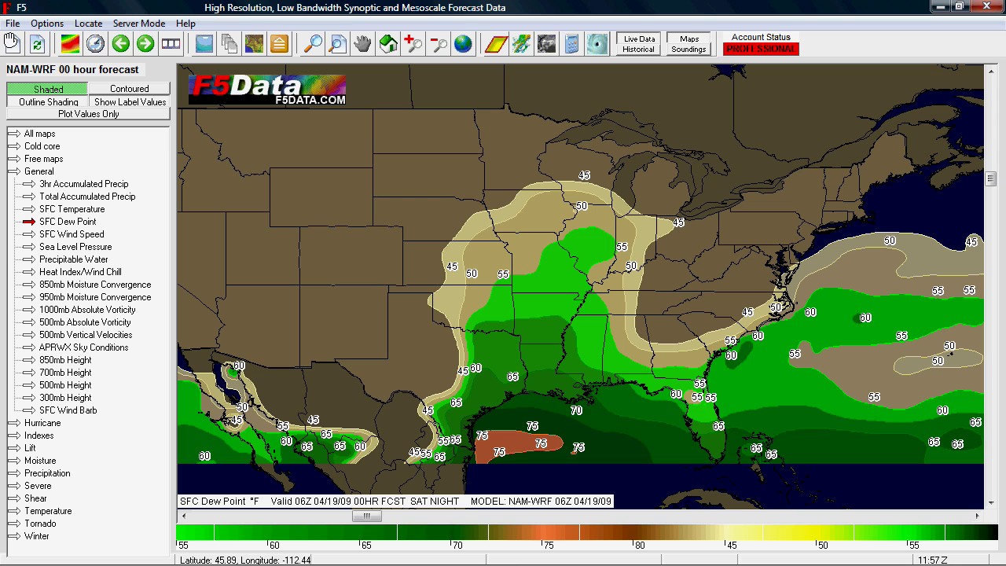
left_click(11, 40)
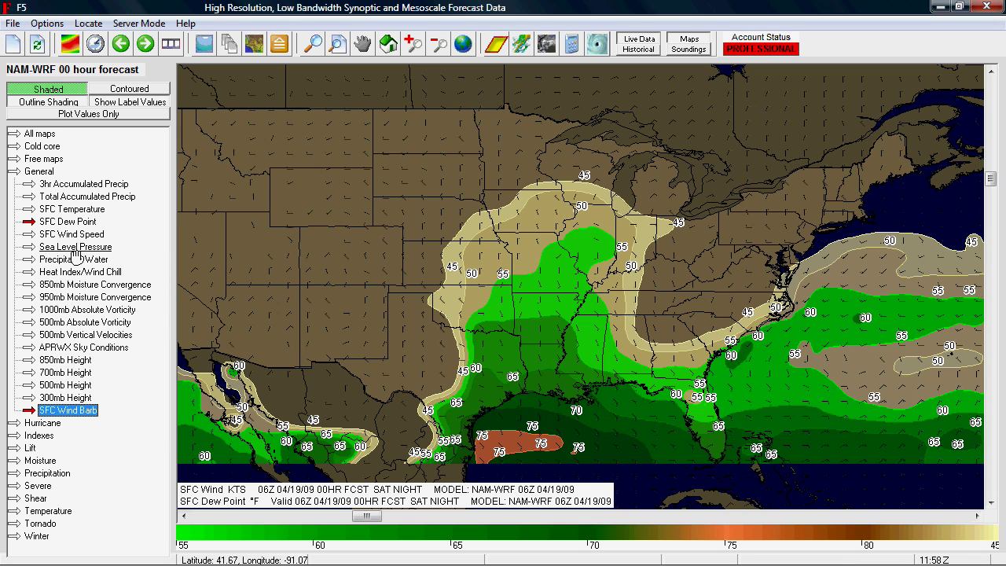
Turn off the SFC Wind Barb overlay and display SFC Dew Point by itself.
left_click(91, 410)
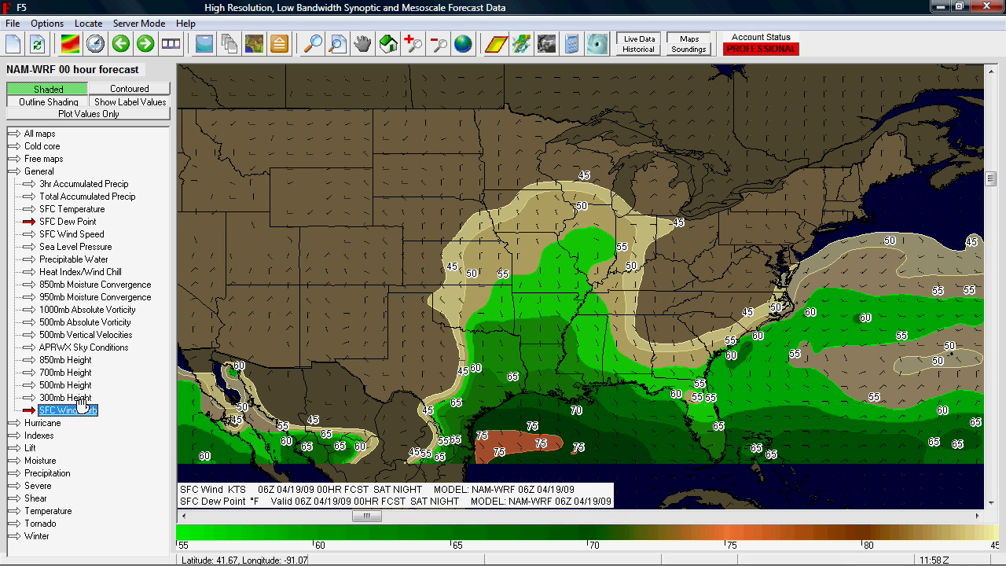
left_click(28, 411)
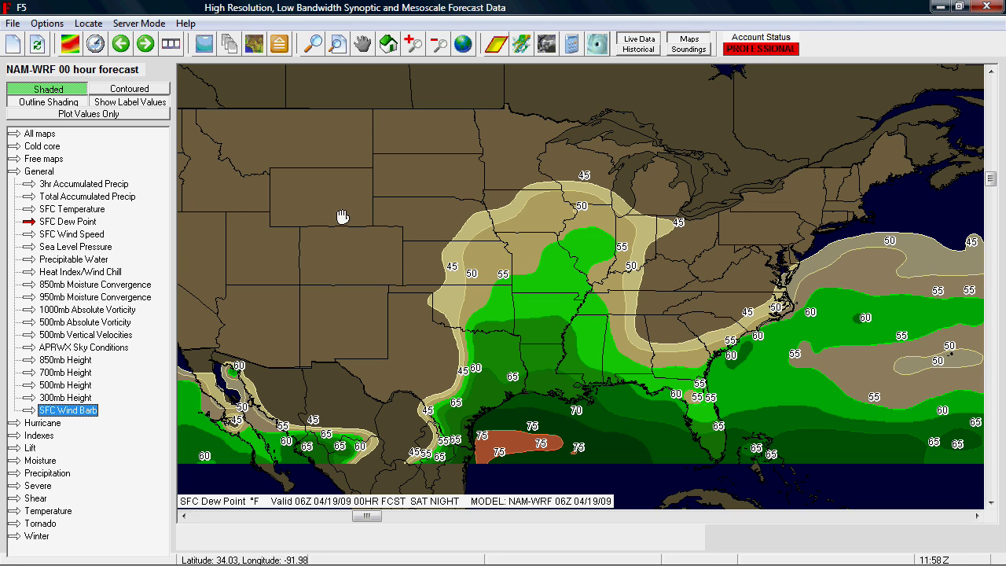
left_click(73, 220)
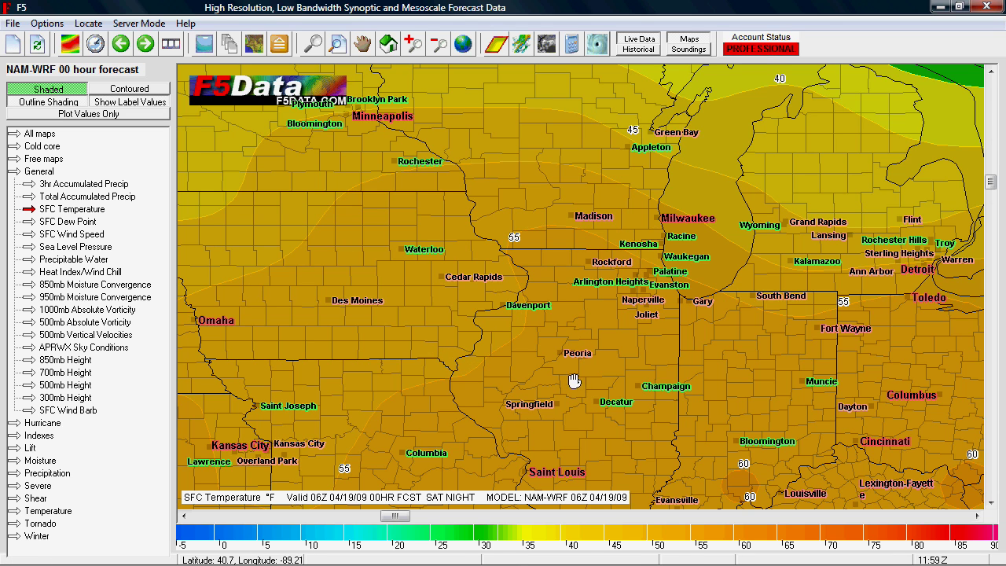
Step to the 03-hour forecast, switch to Shaded display, then return to the 00-hour forecast.
left_click(145, 43)
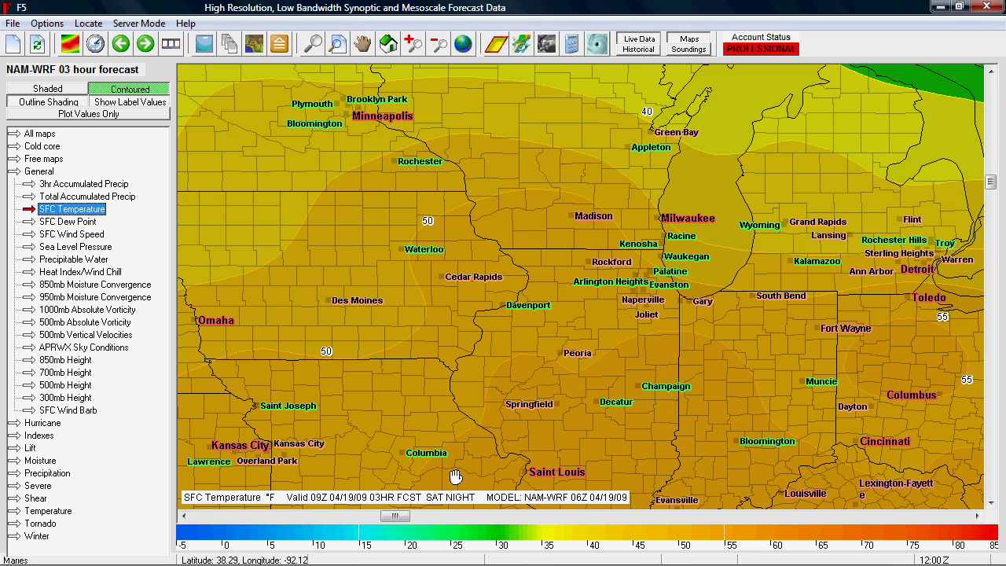
left_click(134, 88)
left_click(116, 36)
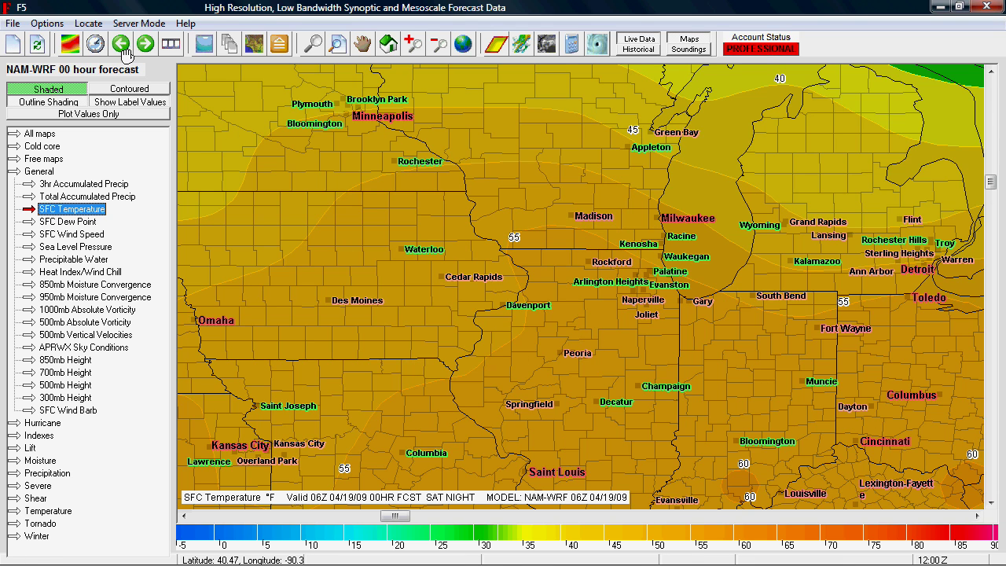
Change the forecast hour to 06 and refresh the map data.
left_click(117, 65)
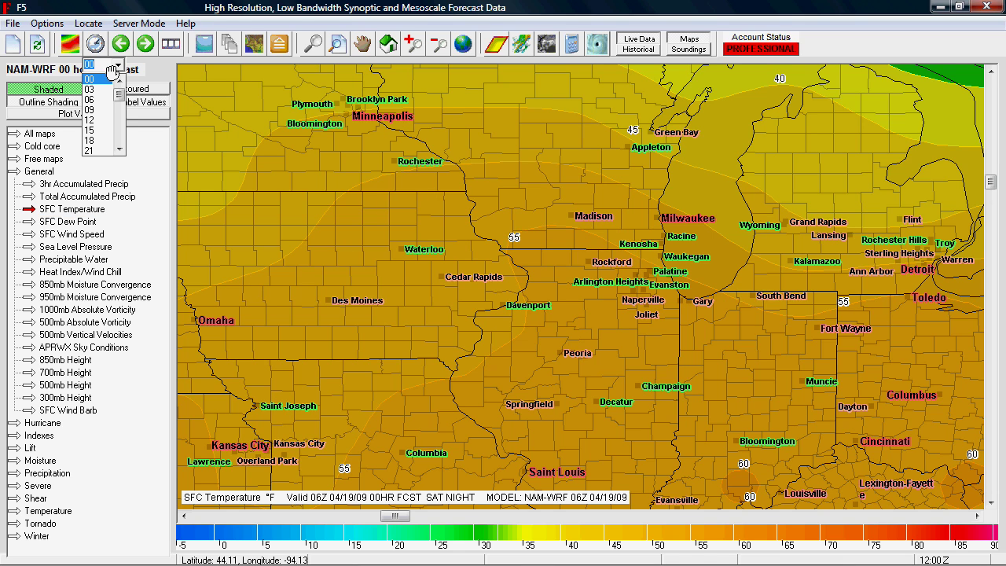
left_click(99, 99)
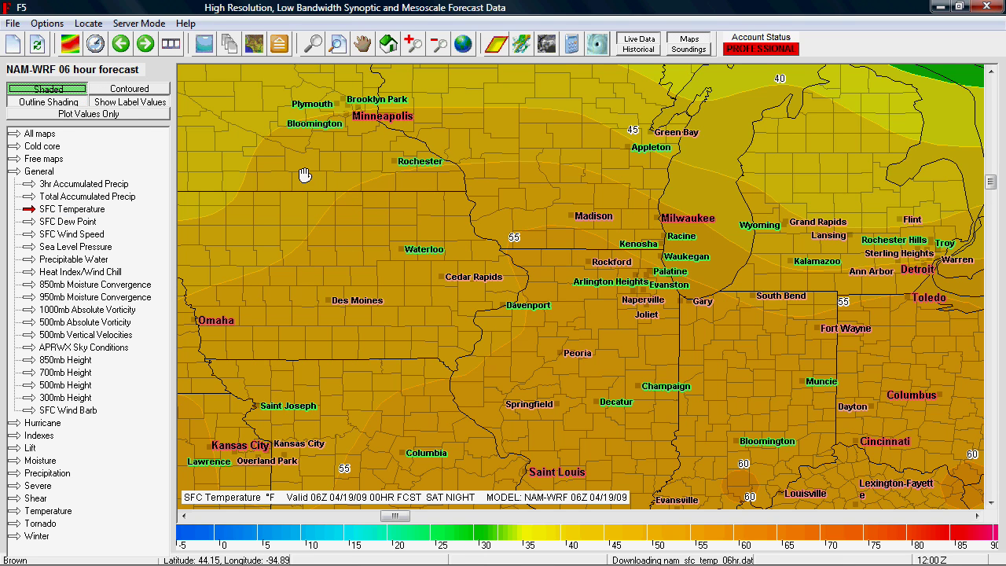
left_click(96, 43)
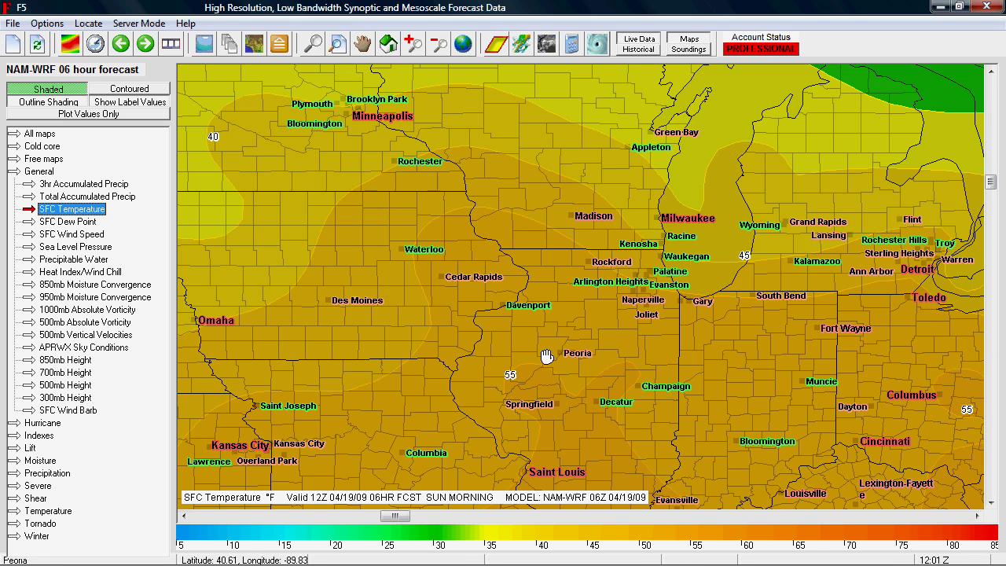
Return to the full view, pan east, and zoom in on upstate New York and southern New England.
left_click(388, 43)
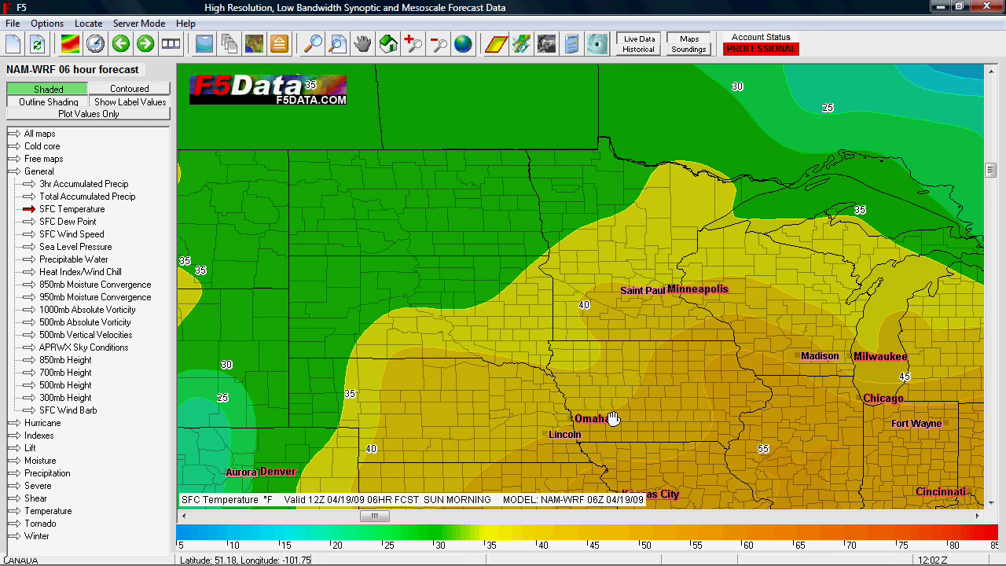
left_click_drag(617, 426, 392, 237)
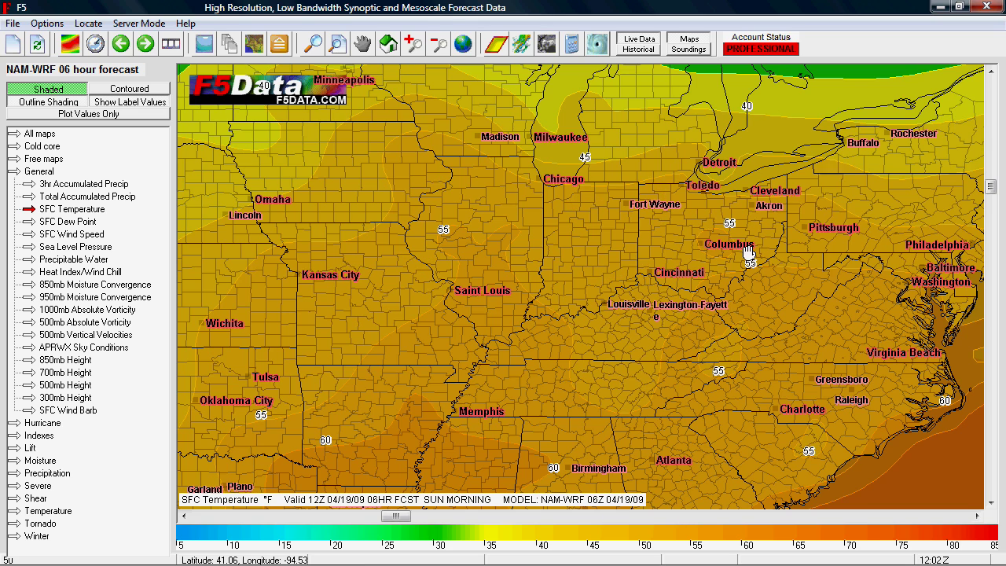
left_click_drag(748, 252, 422, 283)
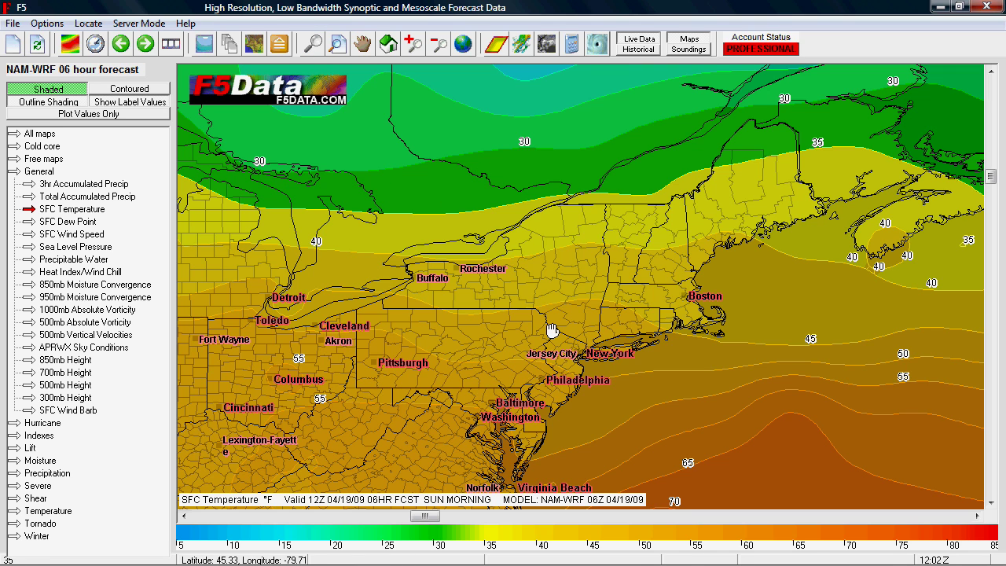
left_click_drag(628, 359, 664, 362)
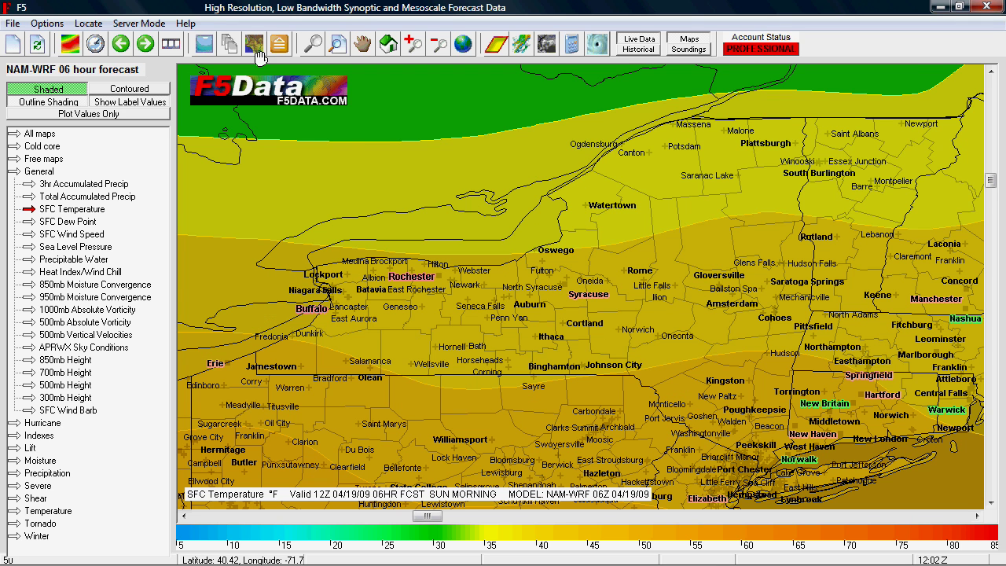
Uncheck the Cities layer so town names disappear from the map.
left_click(253, 44)
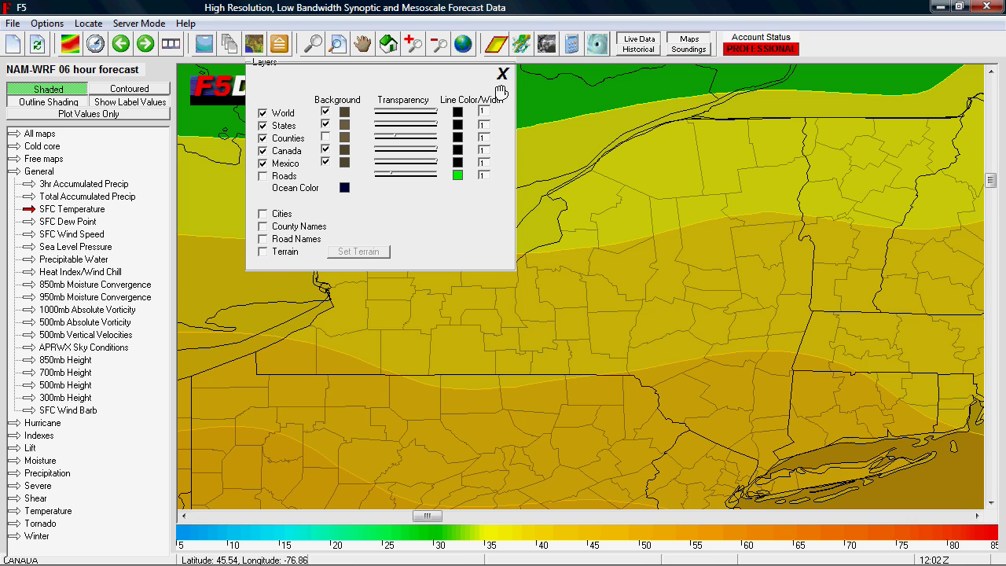
left_click(501, 92)
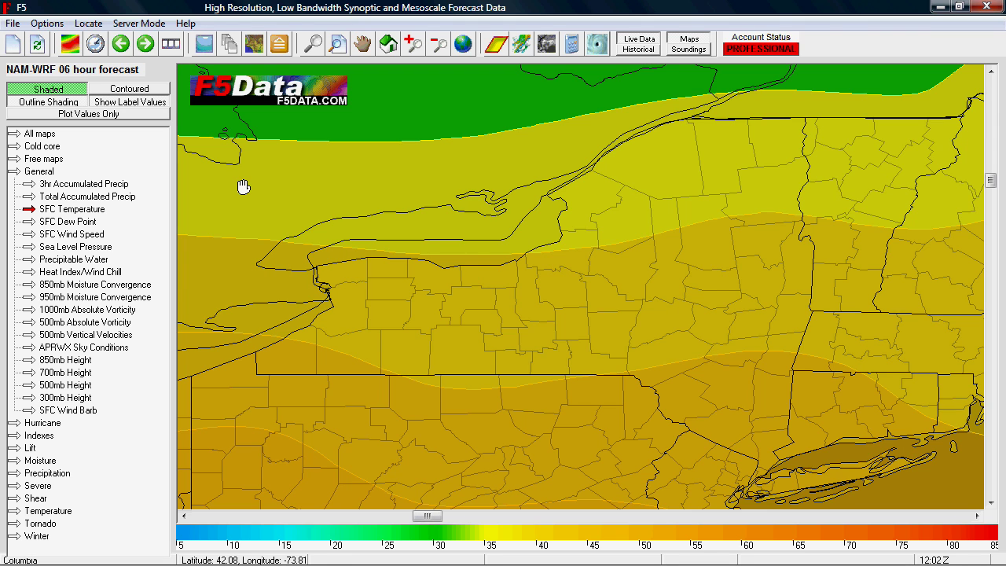
left_click(47, 23)
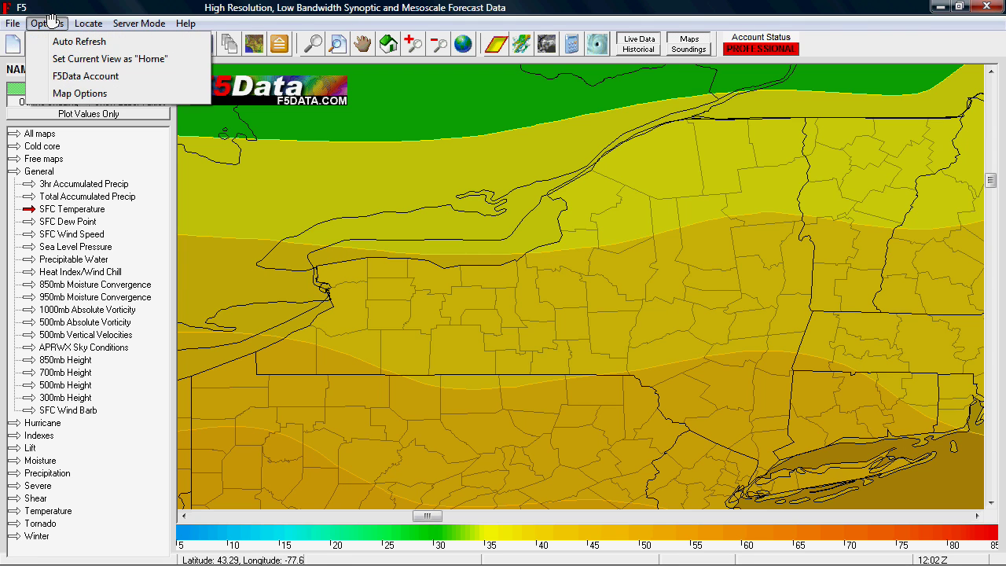
Save the upstate New York view as Home, zoom out to North America, then go back home.
left_click(82, 55)
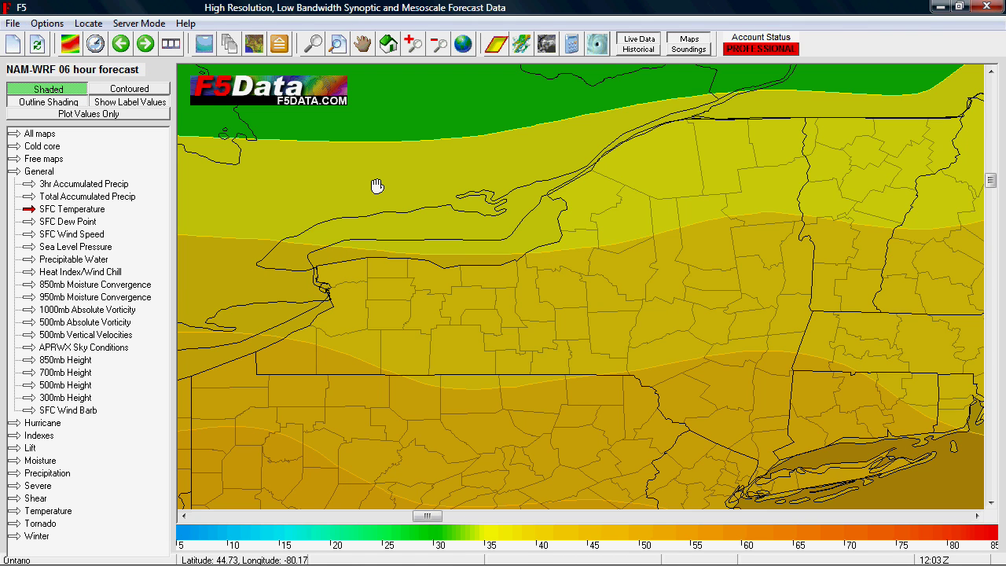
left_click(462, 44)
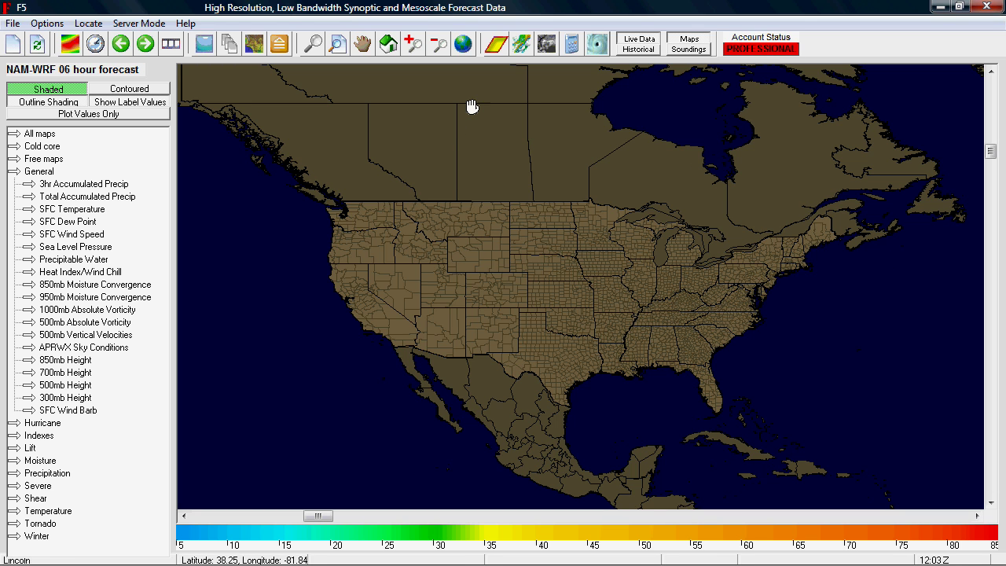
left_click(388, 43)
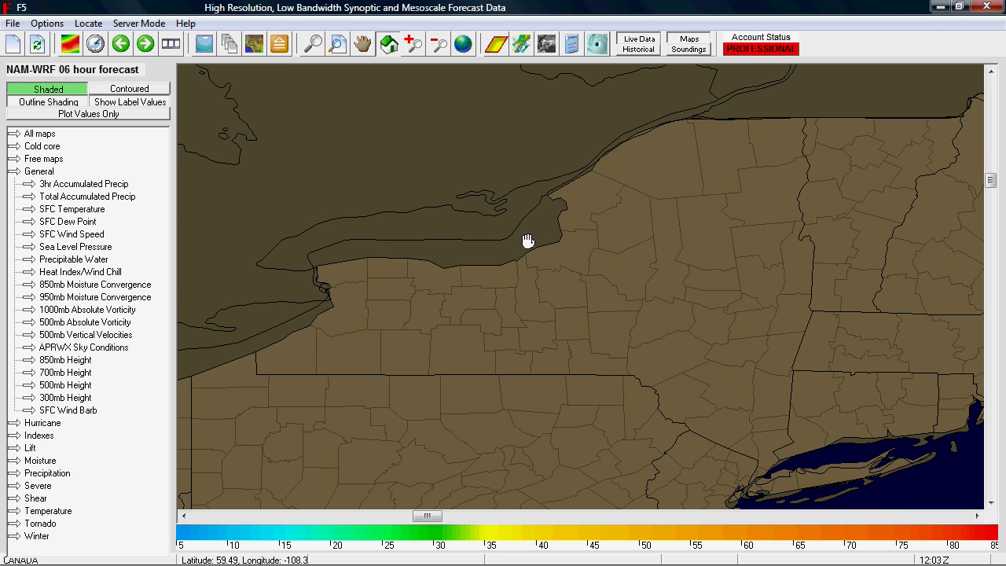